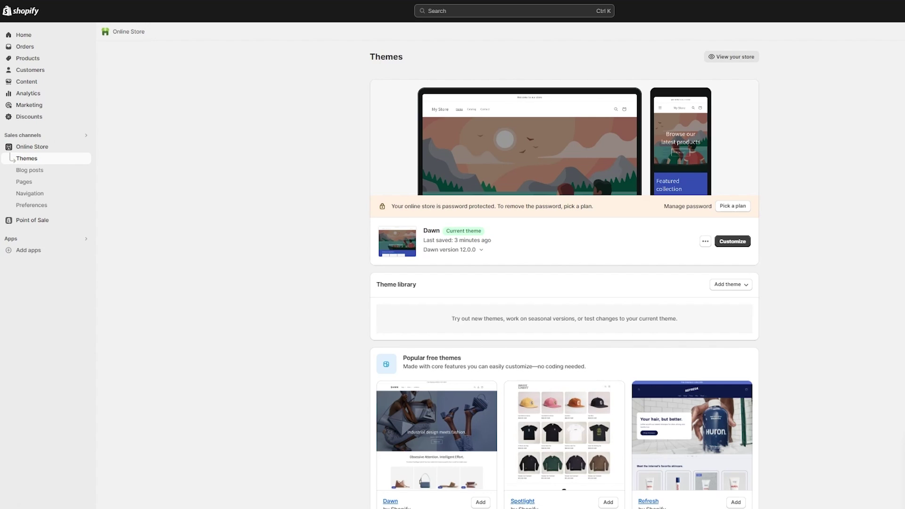
Step: Open the Shopify App Store home page from Add apps and focus its search box
{"action": "scroll", "coordinate": [838, 212], "scroll_direction": "down", "scroll_amount": 3}
{"action": "scroll", "coordinate": [519, 236], "scroll_direction": "up", "scroll_amount": 3}
{"action": "left_click", "coordinate": [29, 251]}
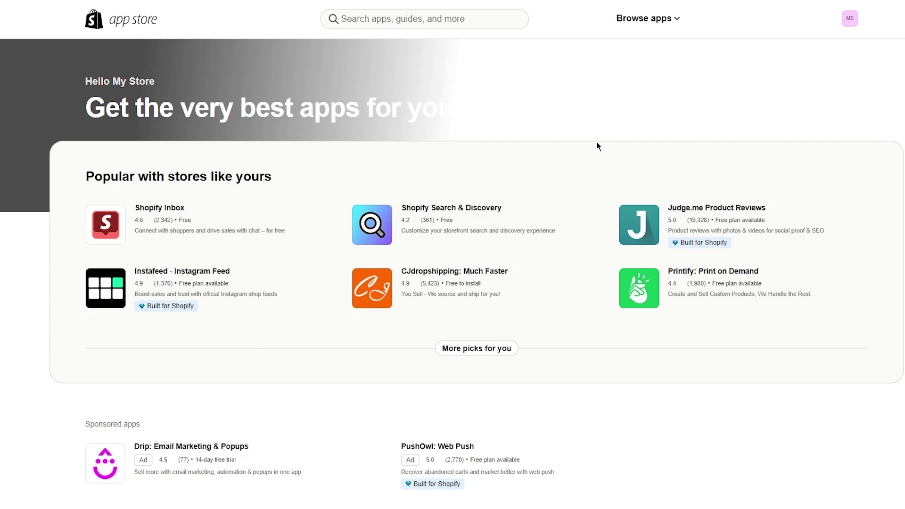
{"action": "left_click", "coordinate": [388, 18]}
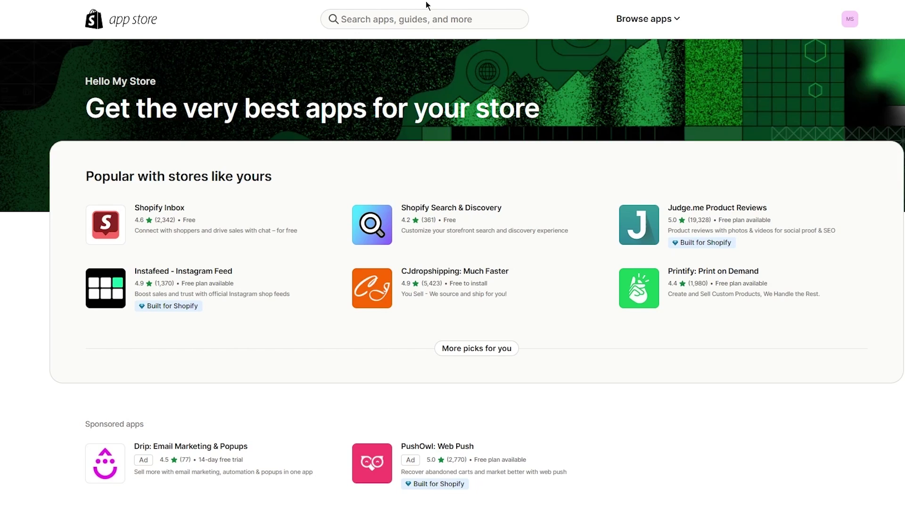
Step: Search the App Store for 'instagram' apps using the 'inst' suggestion
{"action": "left_click", "coordinate": [376, 12]}
{"action": "type", "text": "i"}
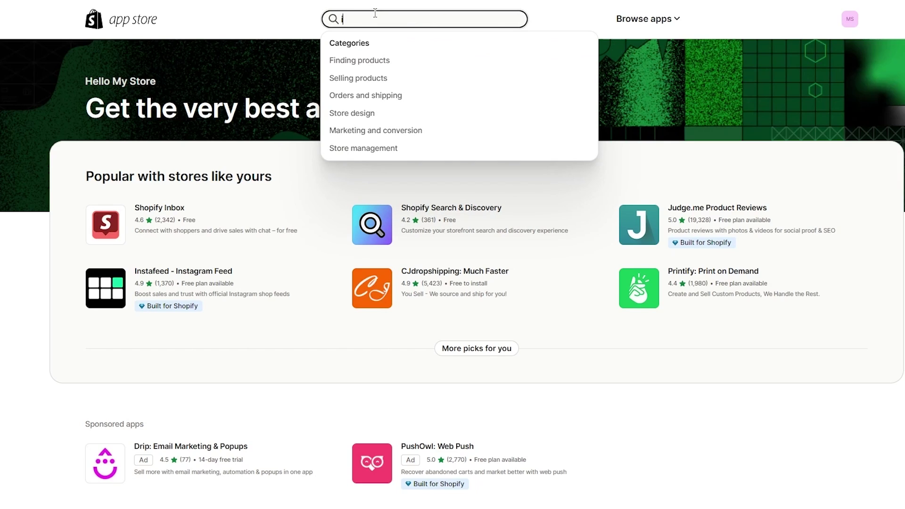
{"action": "type", "text": "nst"}
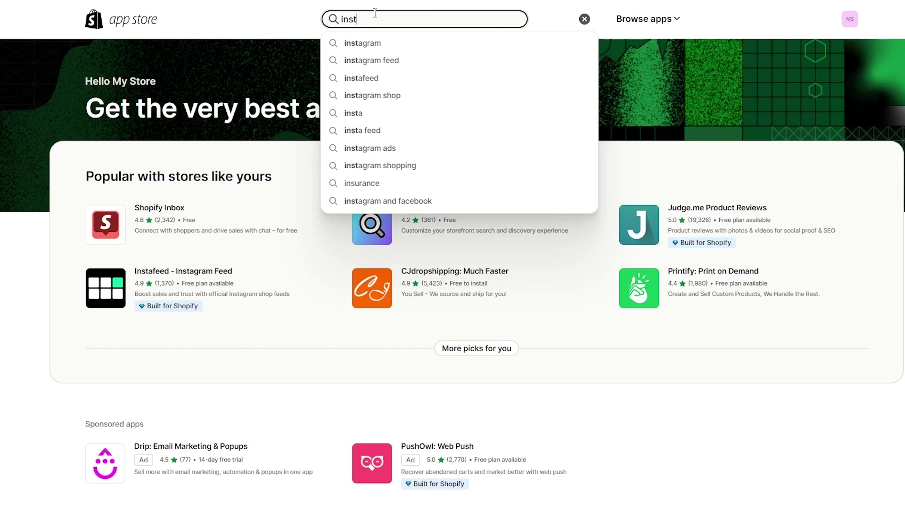
{"action": "left_click", "coordinate": [363, 43]}
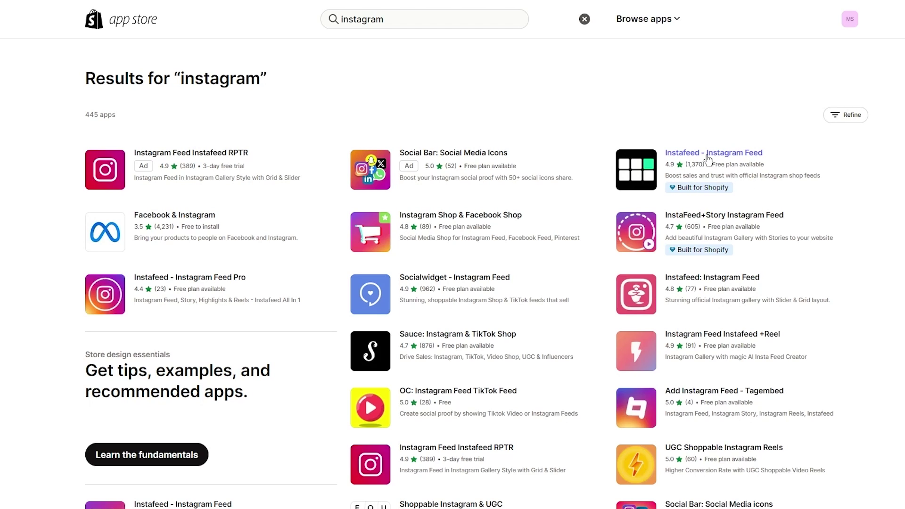
Step: Open the Instafeed - Instagram Feed listing from the search results
{"action": "left_click", "coordinate": [704, 160]}
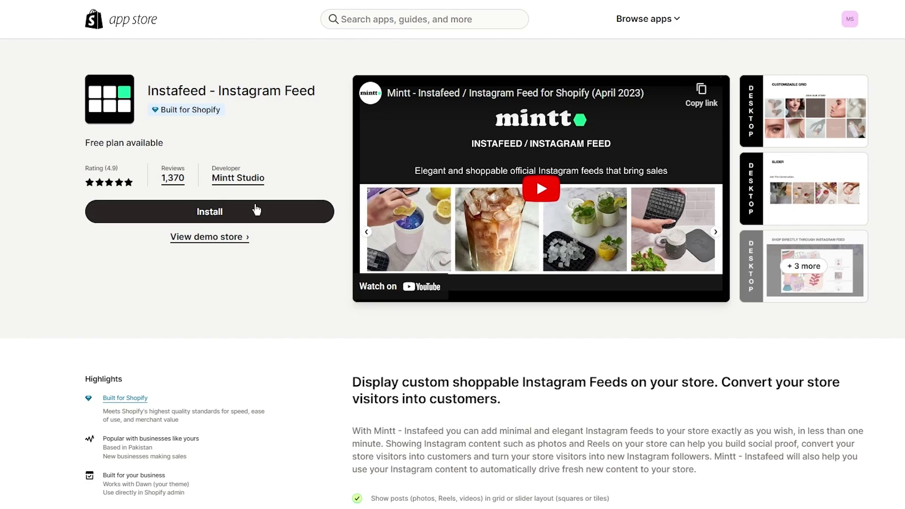
Step: Install the Instafeed app and confirm its installation on the store
{"action": "left_click", "coordinate": [197, 209]}
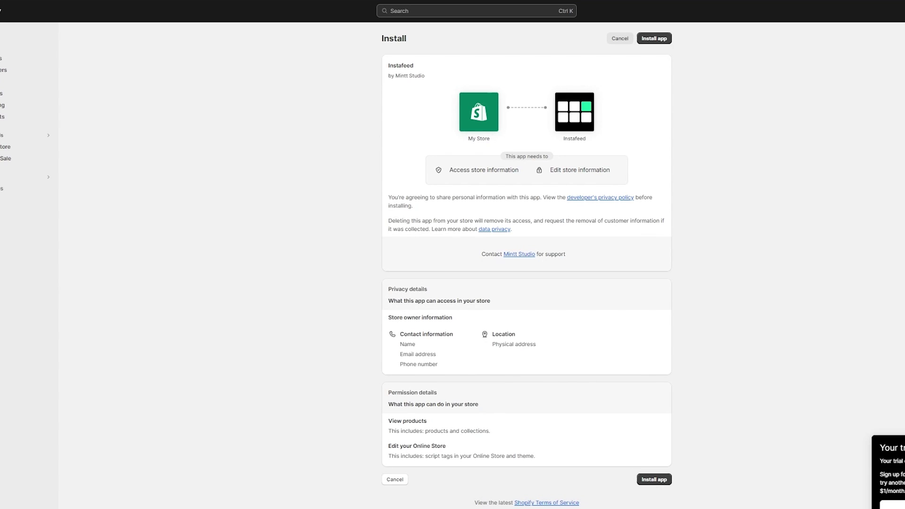
{"action": "left_click", "coordinate": [646, 40]}
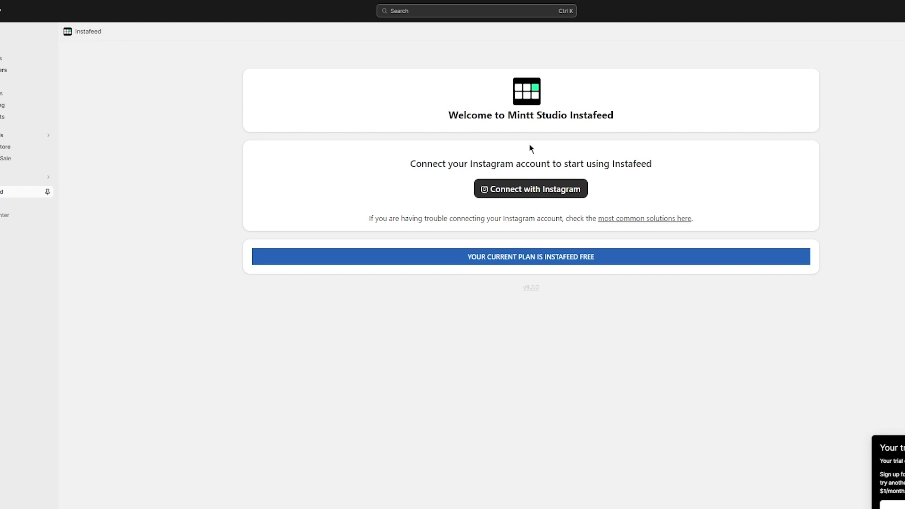
Step: Connect Instagram to Instafeed, allowing cookies and granting Mintt Studio profile and media access
{"action": "left_click_drag", "start_coordinate": [411, 160], "coordinate": [731, 168]}
{"action": "left_click", "coordinate": [757, 162]}
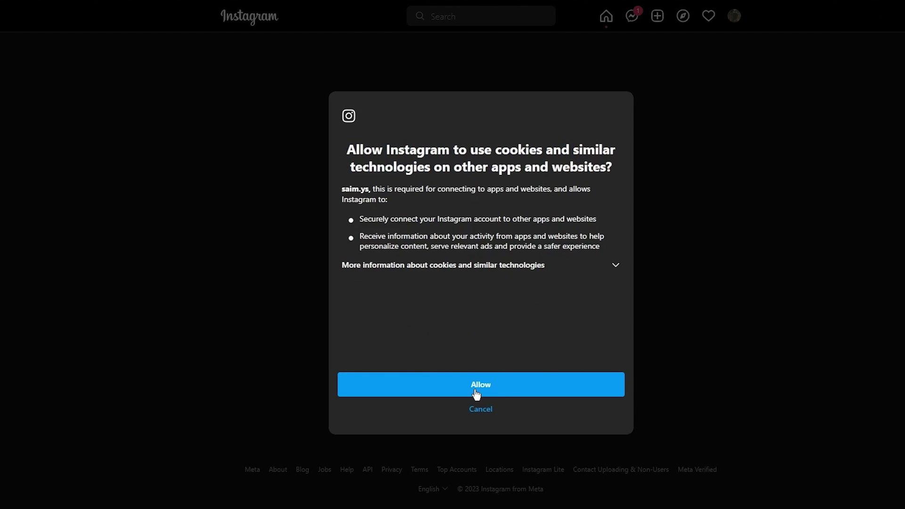
{"action": "left_click", "coordinate": [453, 379]}
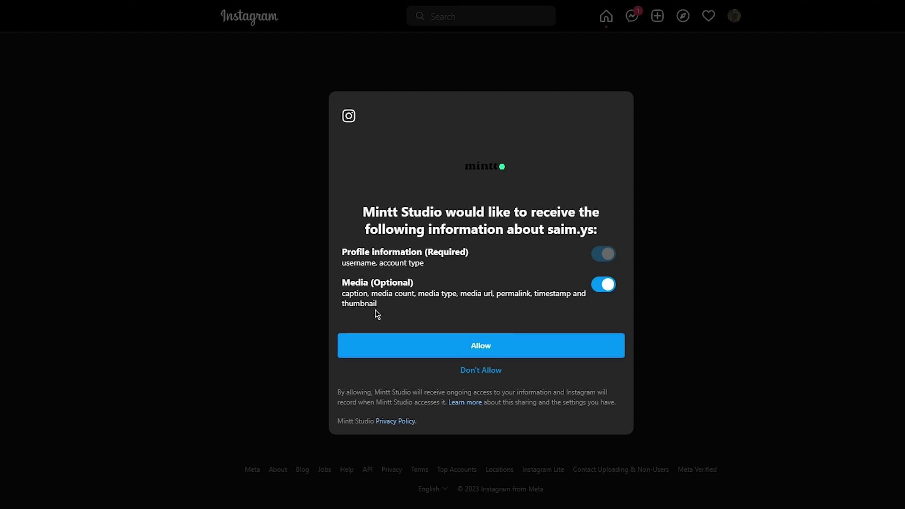
{"action": "left_click", "coordinate": [443, 345]}
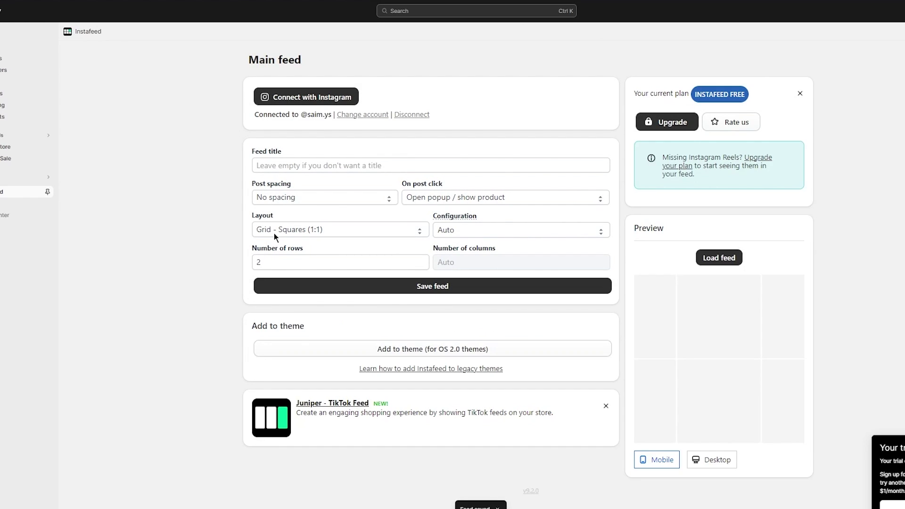
Step: Check the Instafeed preview at desktop and mobile widths showing the account's posts
{"action": "left_click", "coordinate": [714, 461]}
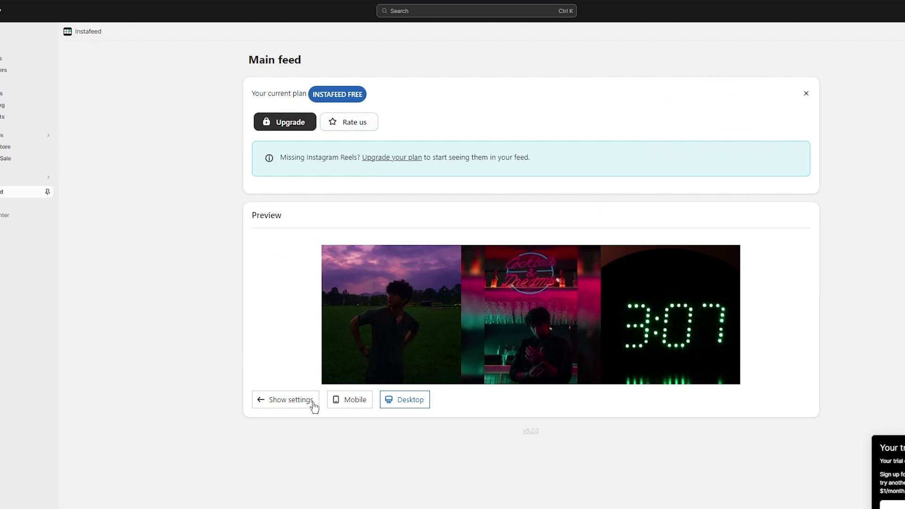
{"action": "left_click", "coordinate": [353, 401]}
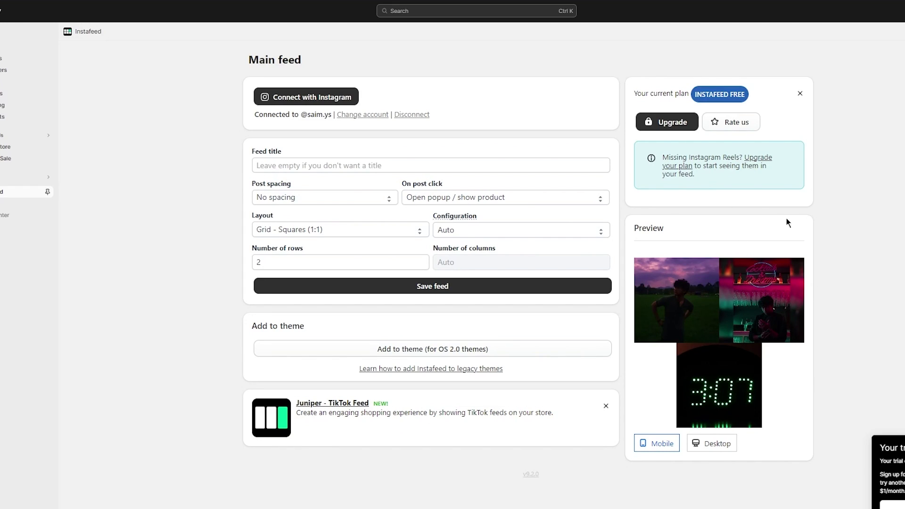
{"action": "left_click", "coordinate": [337, 169]}
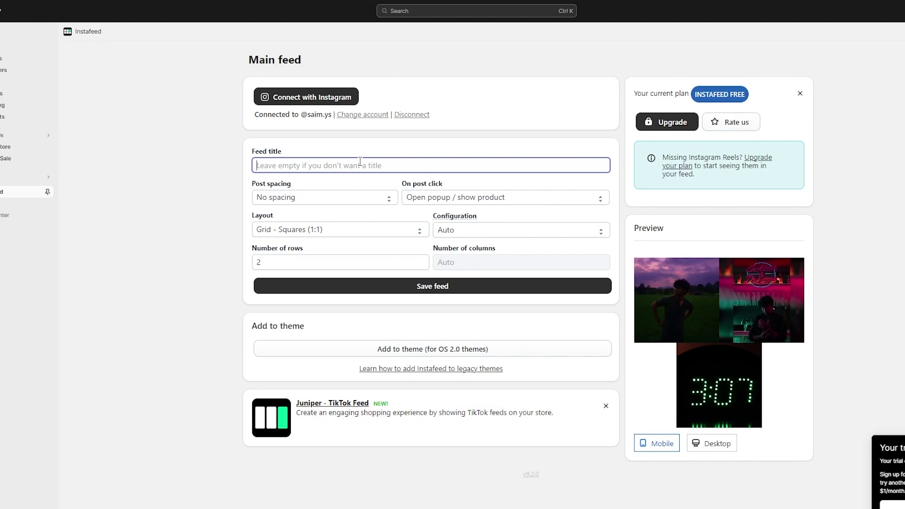
Step: Title the feed 'New Summer Products' with Medium post spacing and posts opening in a popup
{"action": "type", "text": "New Summer Products"}
{"action": "left_click", "coordinate": [294, 201]}
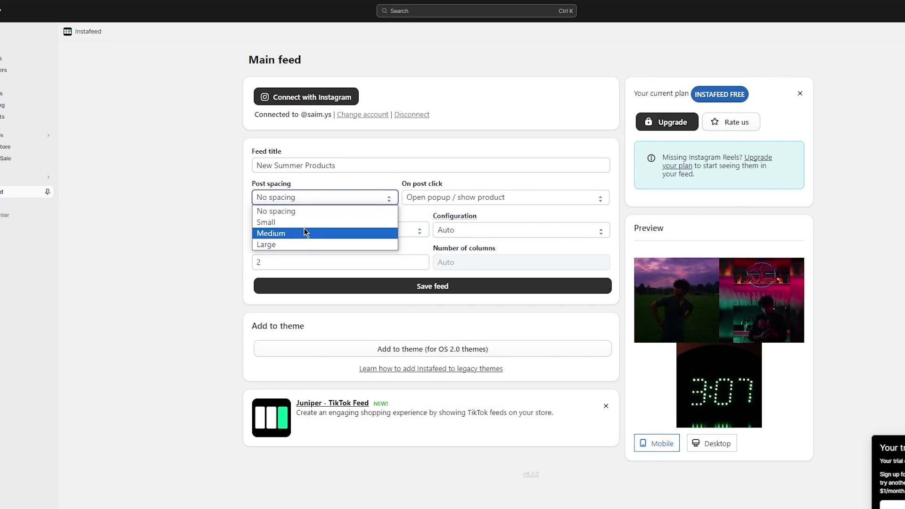
{"action": "left_click", "coordinate": [266, 222]}
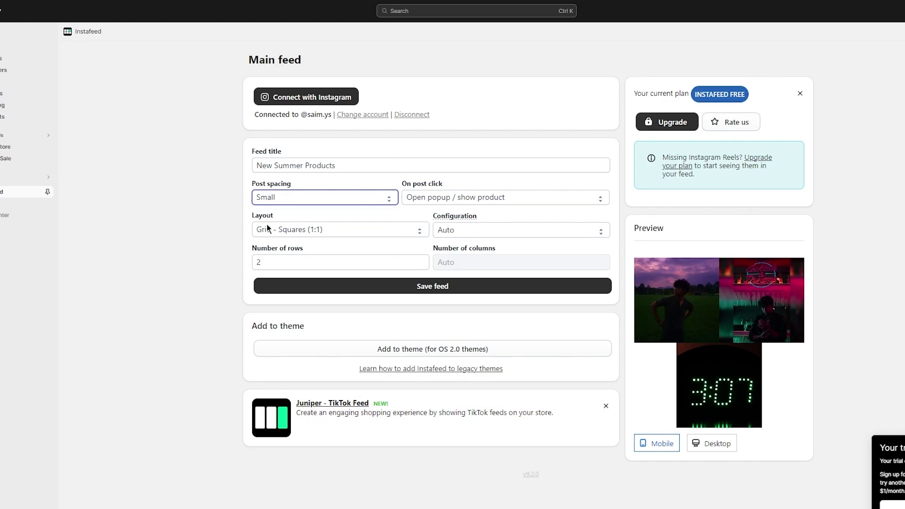
{"action": "left_click", "coordinate": [306, 200]}
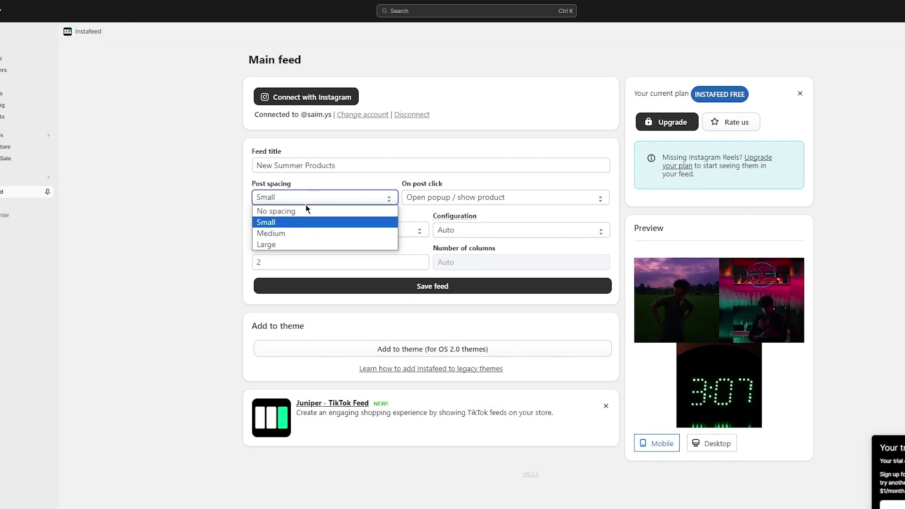
{"action": "left_click", "coordinate": [289, 236]}
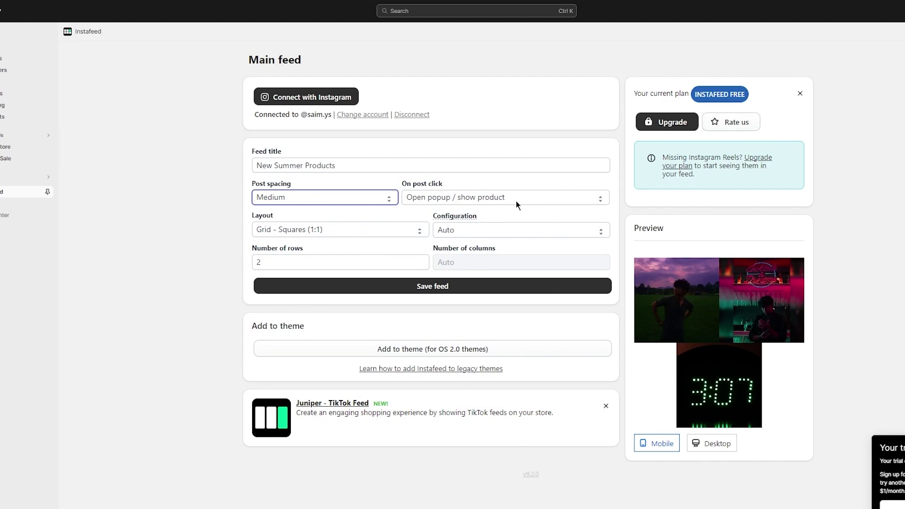
{"action": "left_click", "coordinate": [535, 201]}
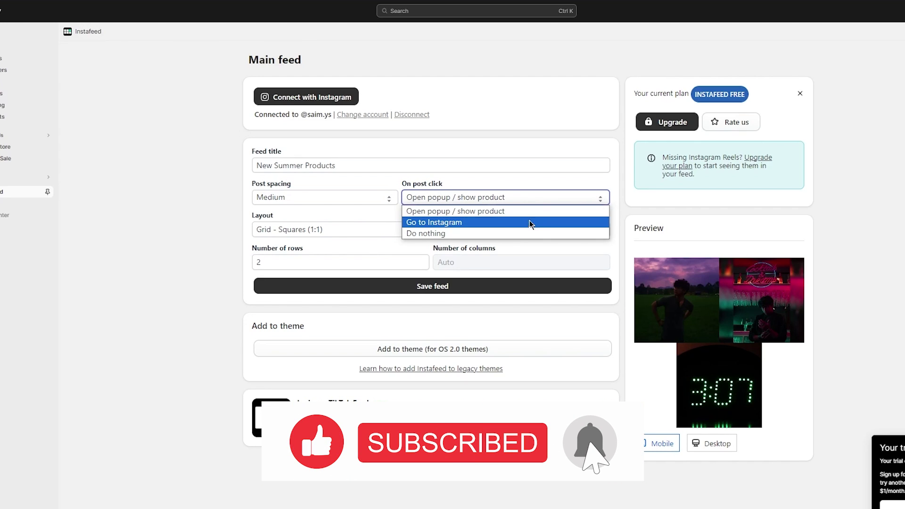
{"action": "left_click", "coordinate": [454, 211]}
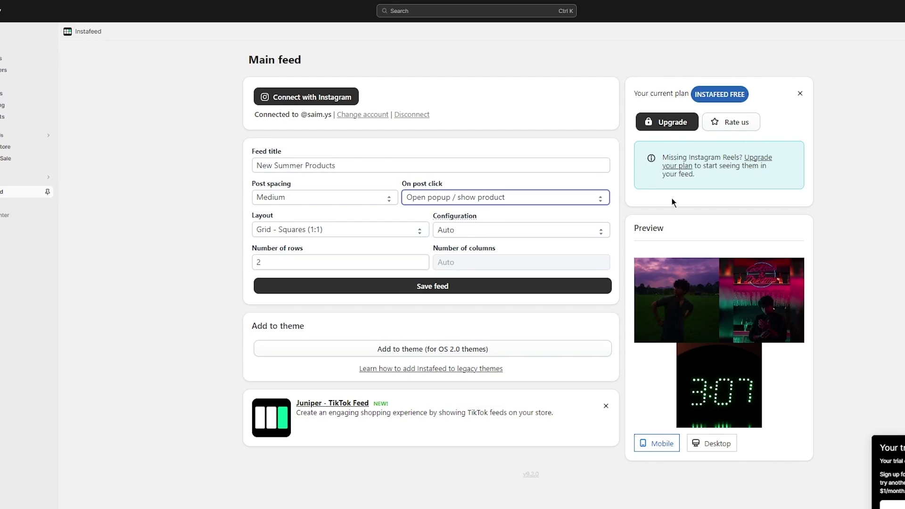
Step: Save the feed with a Slider - Squares (1:1) layout, then bookmark the Instafeed app page
{"action": "left_click", "coordinate": [380, 229]}
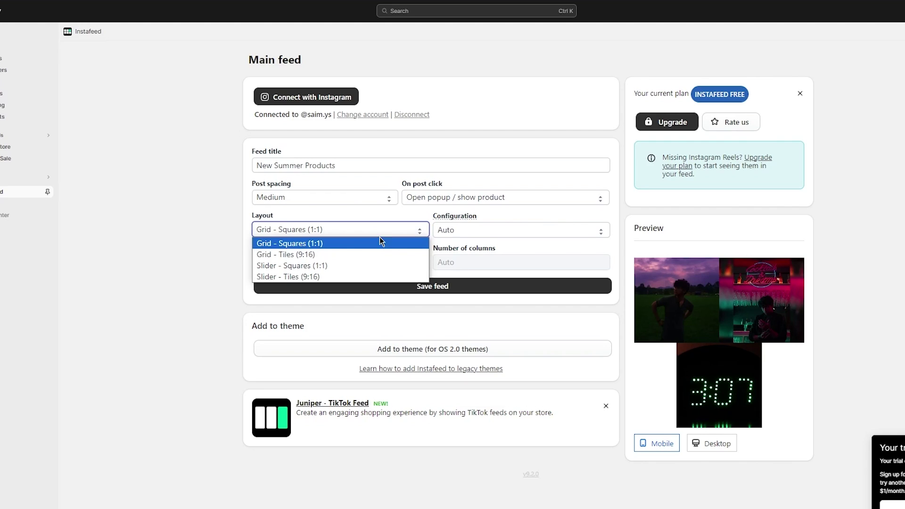
{"action": "left_click", "coordinate": [333, 265]}
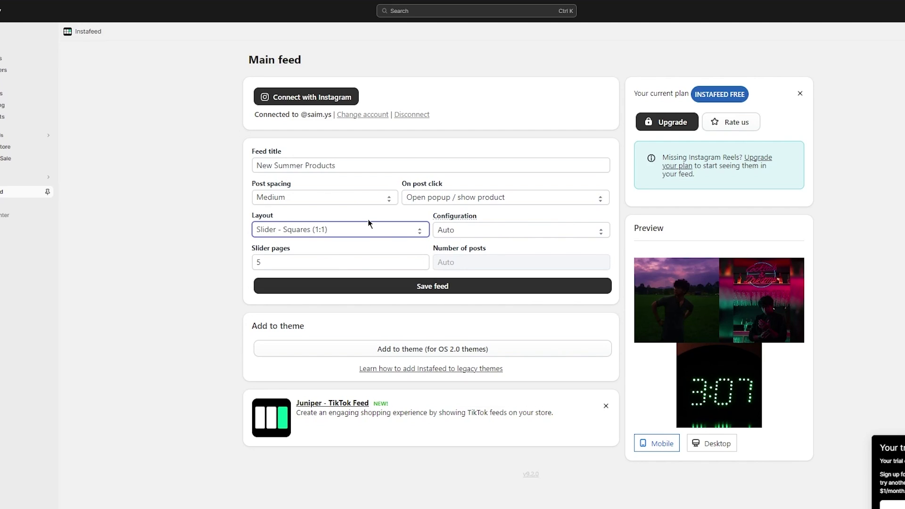
{"action": "left_click", "coordinate": [502, 229]}
{"action": "left_click", "coordinate": [502, 229]}
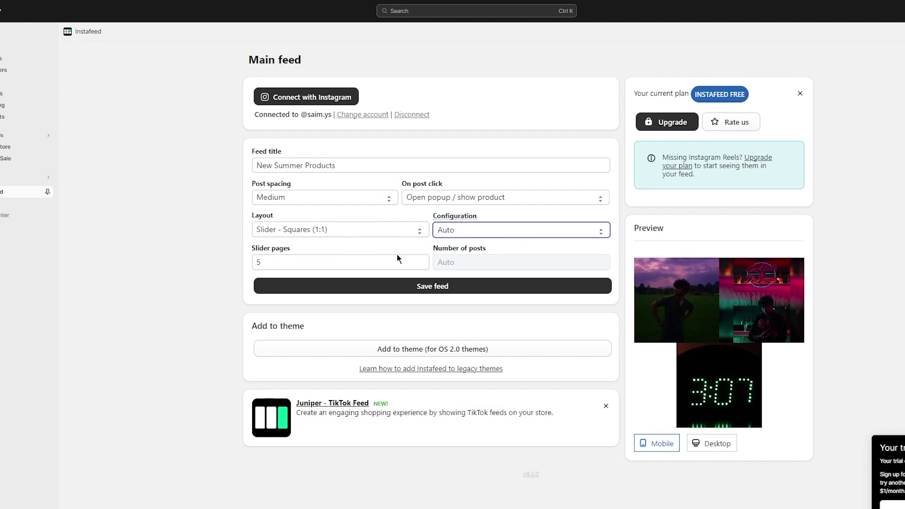
{"action": "left_click", "coordinate": [433, 288]}
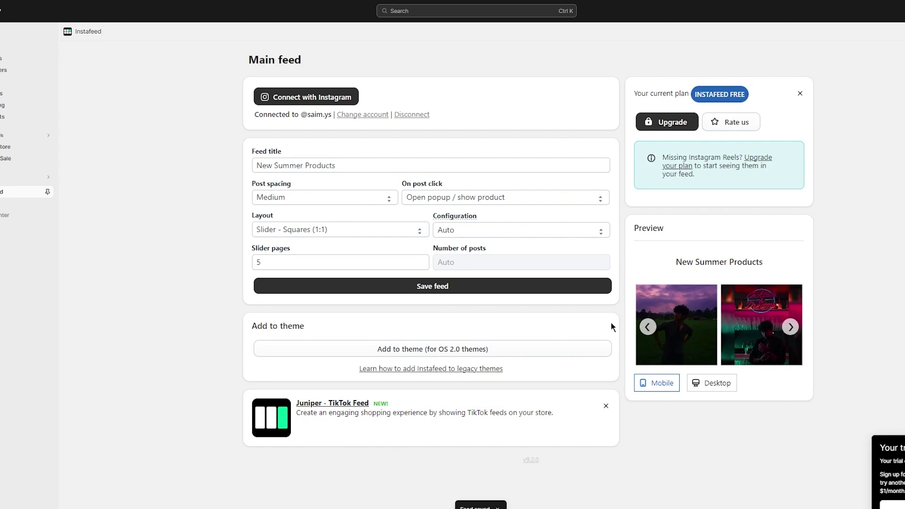
{"action": "left_click", "coordinate": [790, 327]}
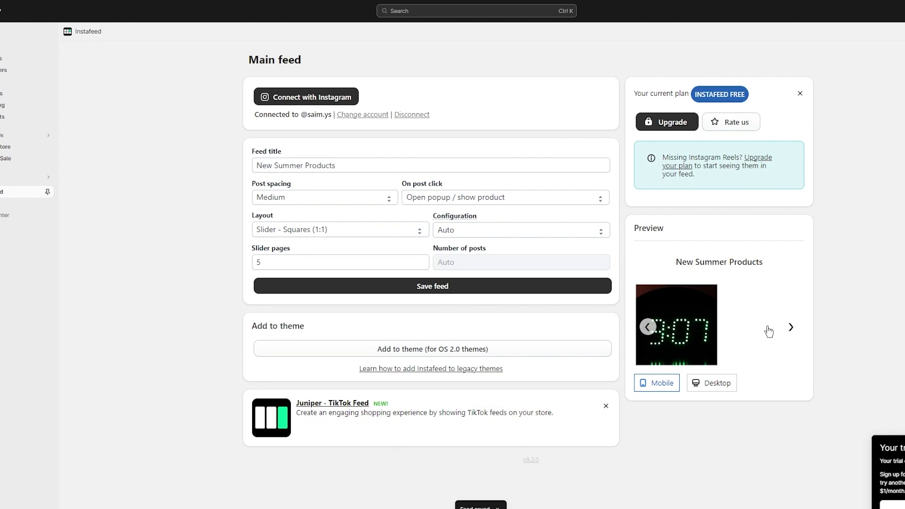
{"action": "left_click", "coordinate": [656, 328]}
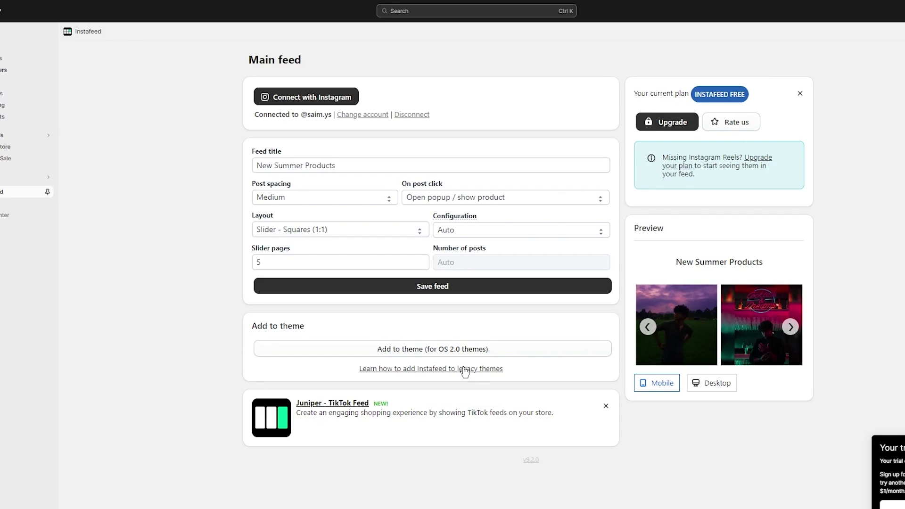
{"action": "key", "text": "ctrl+d"}
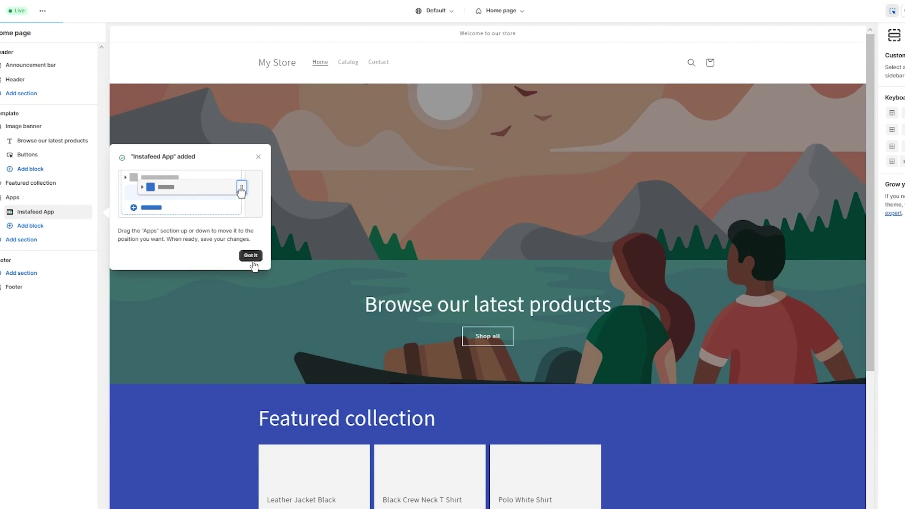
Step: Dismiss the app-added notice, preview the third feed post, and select the Instafeed section
{"action": "left_click", "coordinate": [251, 255]}
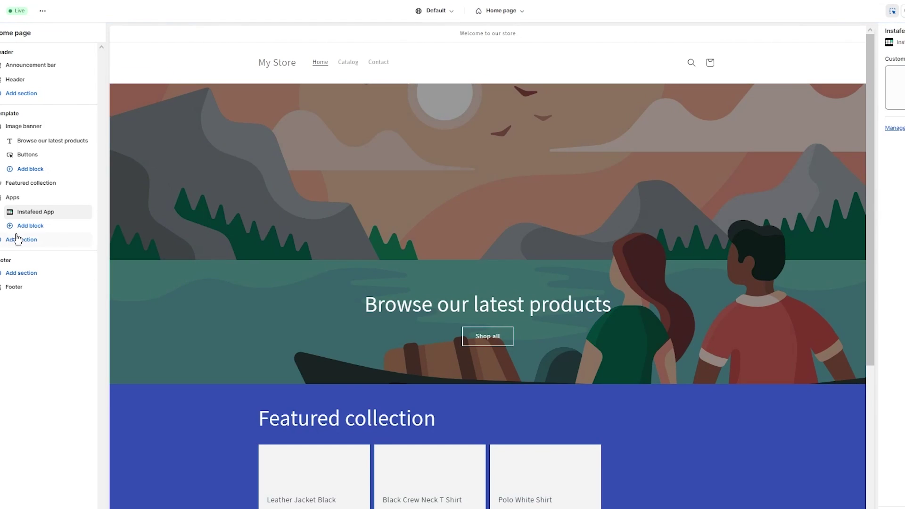
{"action": "left_click", "coordinate": [34, 214]}
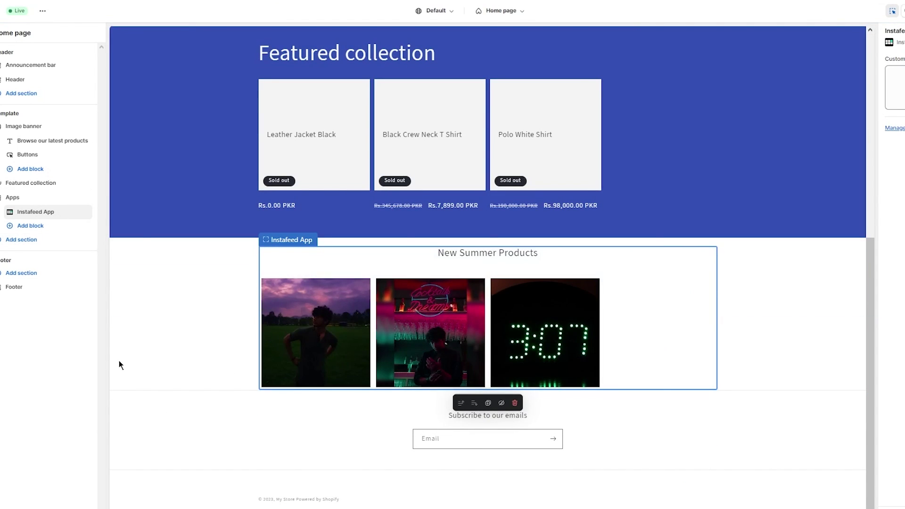
{"action": "left_click", "coordinate": [572, 306]}
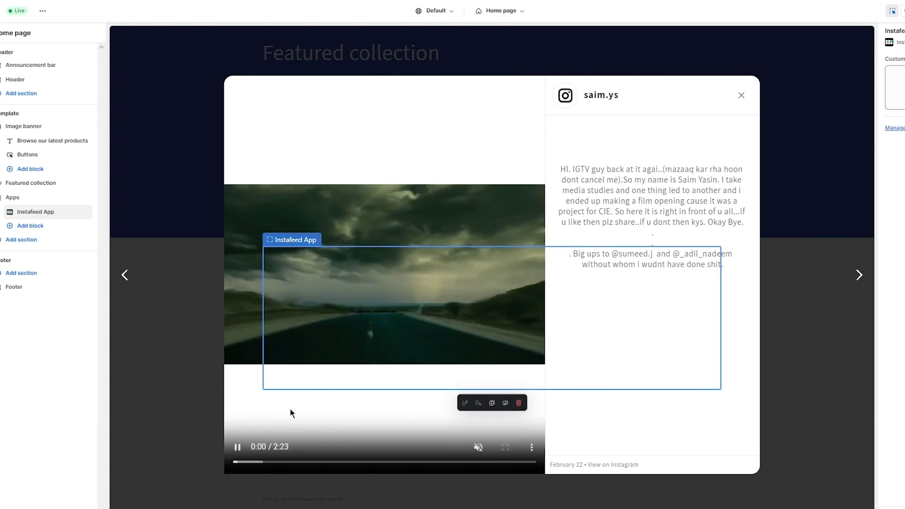
{"action": "left_click", "coordinate": [444, 436]}
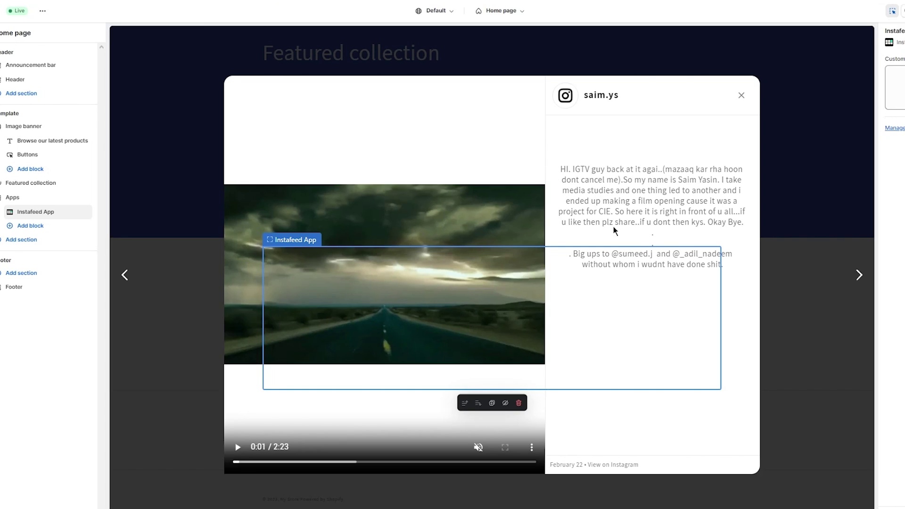
{"action": "left_click", "coordinate": [827, 330]}
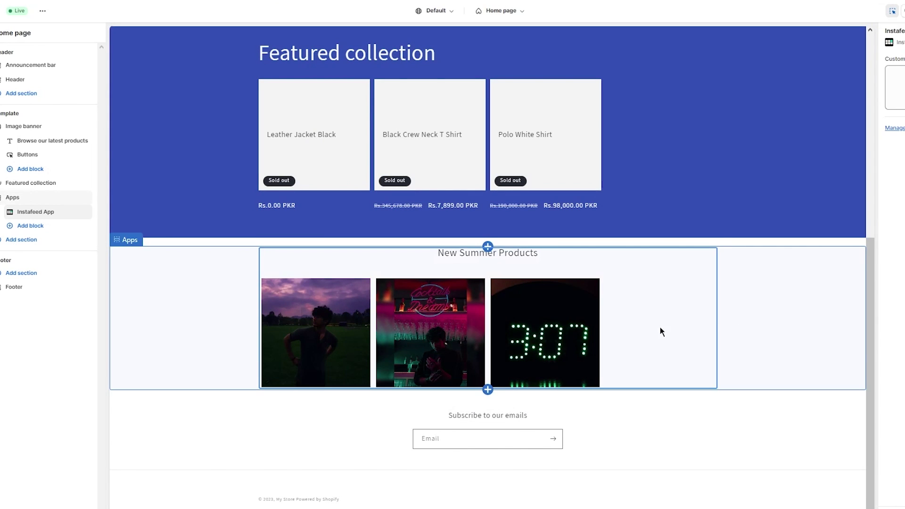
{"action": "left_click", "coordinate": [633, 315]}
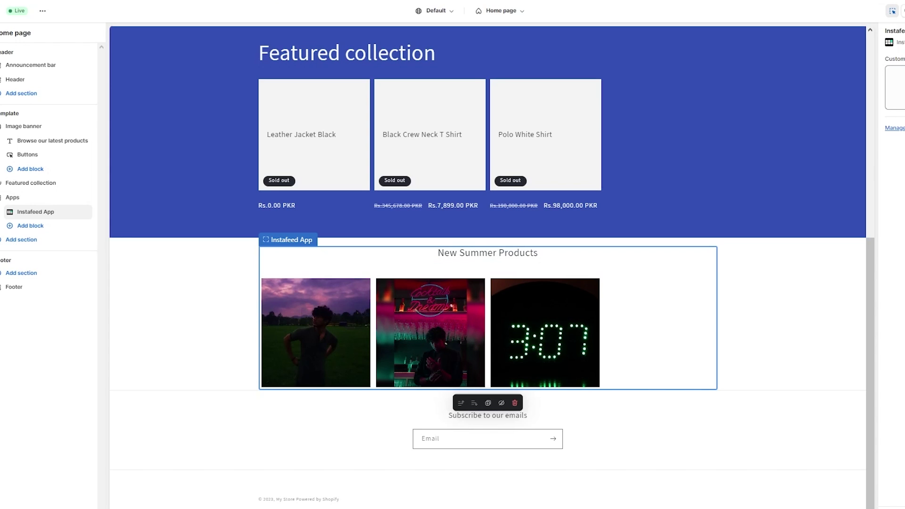
{"action": "left_click", "coordinate": [894, 88]}
Step: Open Instagram in a new tab and open the Bayaan post from the profile
{"action": "left_click", "coordinate": [765, 18]}
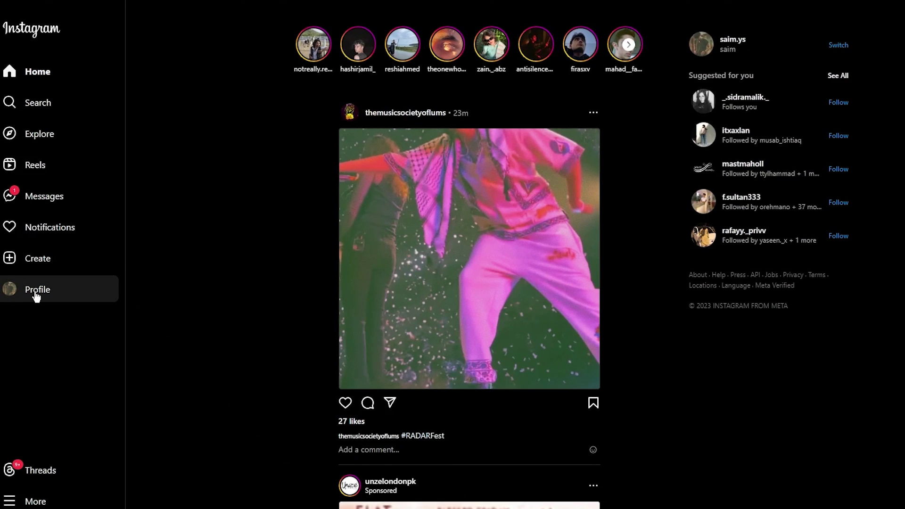
{"action": "left_click", "coordinate": [36, 295]}
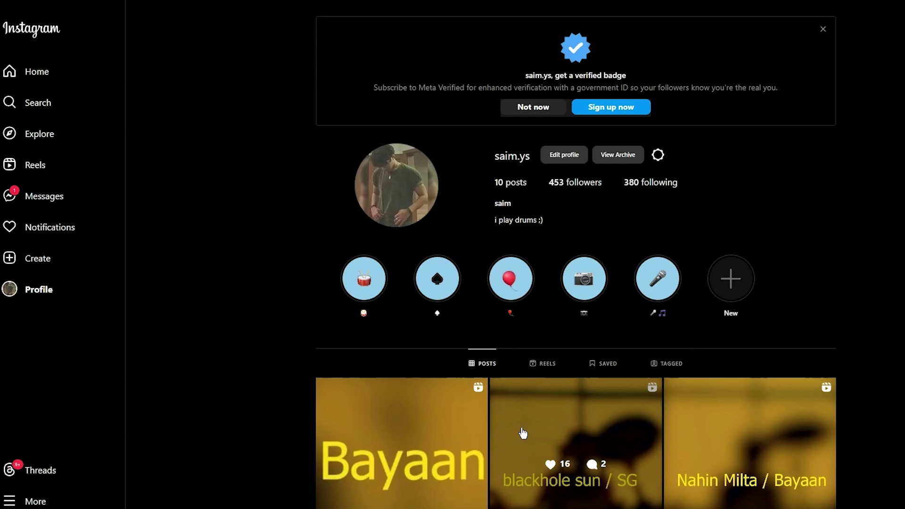
{"action": "left_click", "coordinate": [388, 422]}
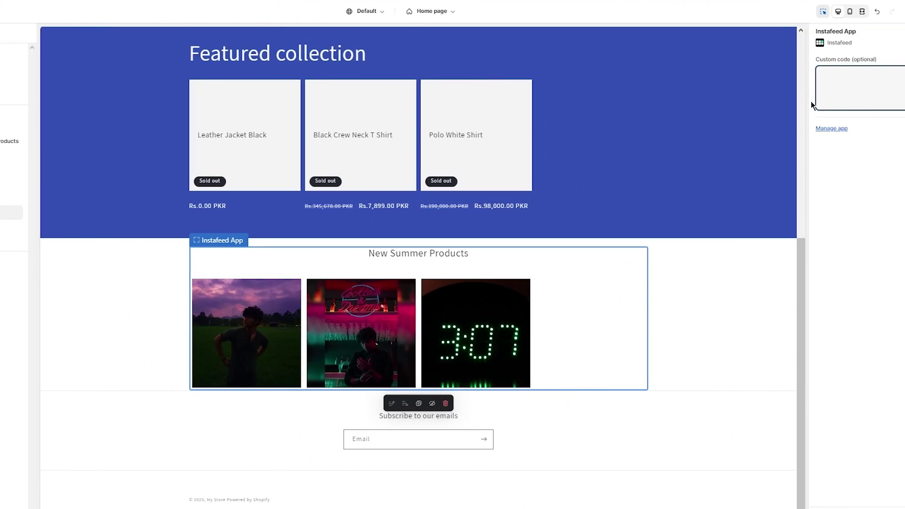
Step: Paste the Instagram embed code into the Instafeed section's Custom code box and save the home page
{"action": "left_click", "coordinate": [836, 75]}
{"action": "right_click", "coordinate": [838, 76]}
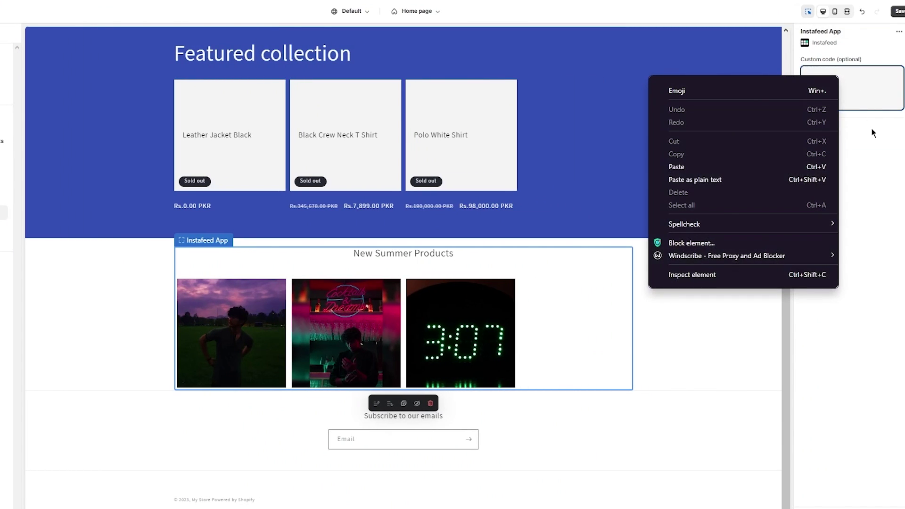
{"action": "left_click", "coordinate": [714, 169]}
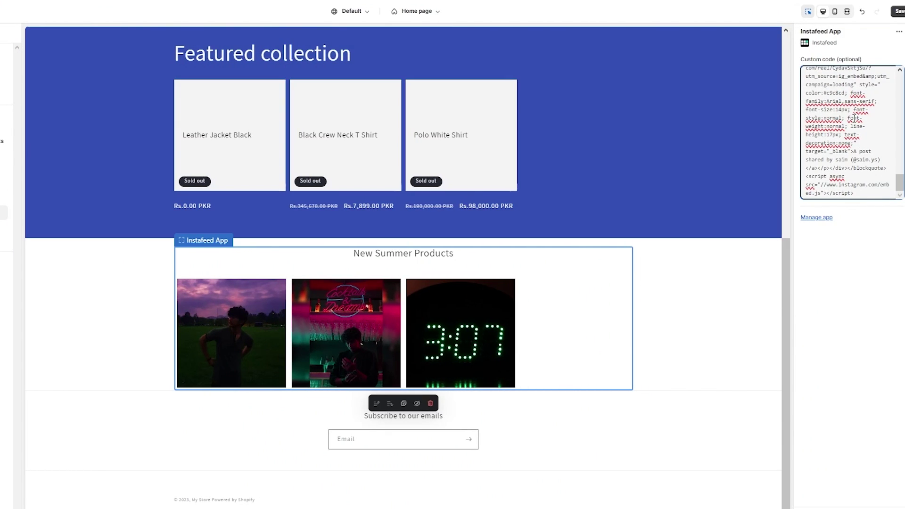
{"action": "scroll", "coordinate": [858, 127], "scroll_direction": "up", "scroll_amount": 10}
{"action": "scroll", "coordinate": [853, 118], "scroll_direction": "up", "scroll_amount": 10}
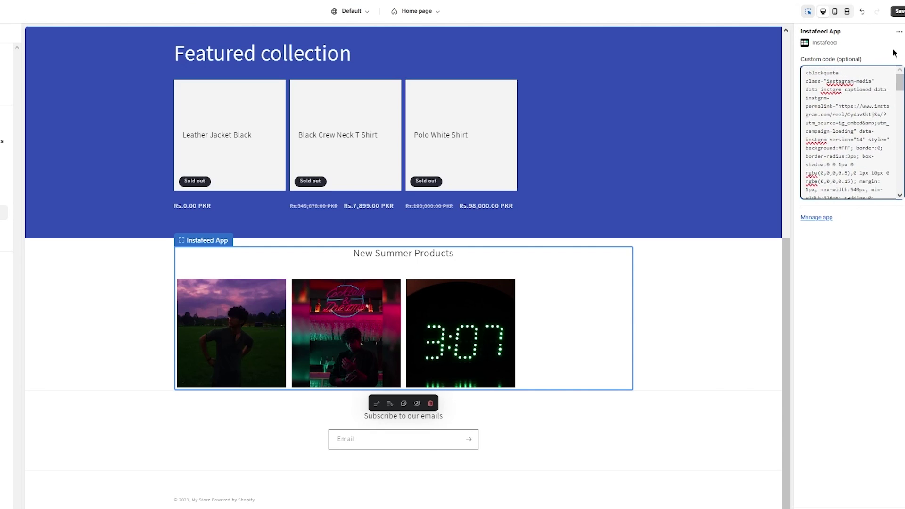
{"action": "left_click", "coordinate": [898, 12]}
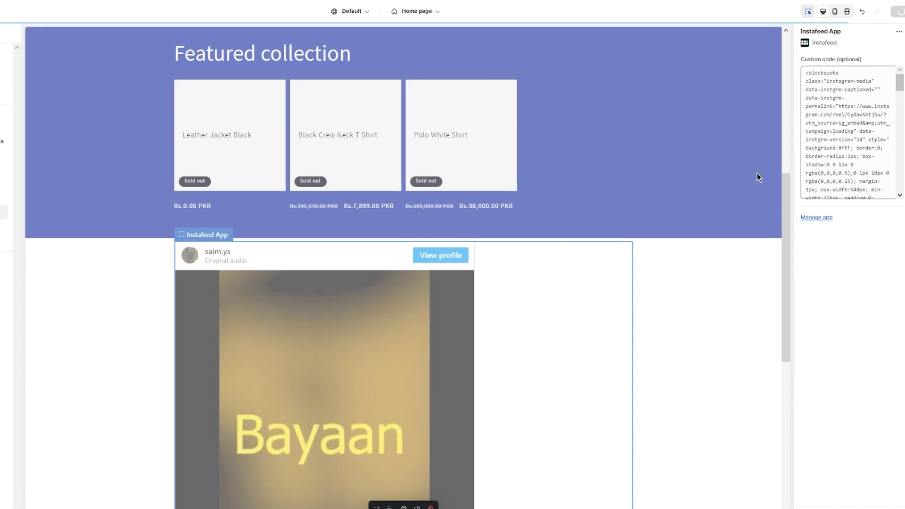
{"action": "scroll", "coordinate": [414, 377], "scroll_direction": "down", "scroll_amount": 5}
{"action": "scroll", "coordinate": [557, 251], "scroll_direction": "down", "scroll_amount": 4}
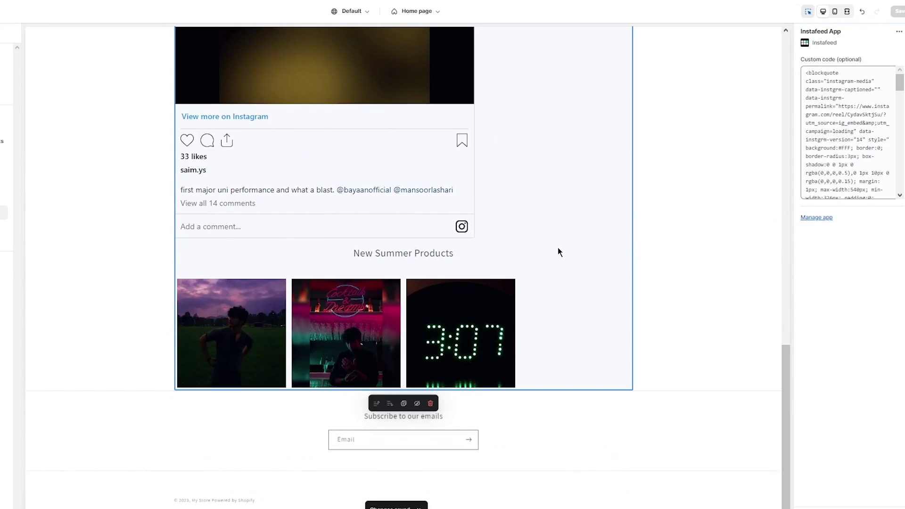
{"action": "scroll", "coordinate": [351, 174], "scroll_direction": "up", "scroll_amount": 5}
{"action": "scroll", "coordinate": [350, 202], "scroll_direction": "up", "scroll_amount": 3}
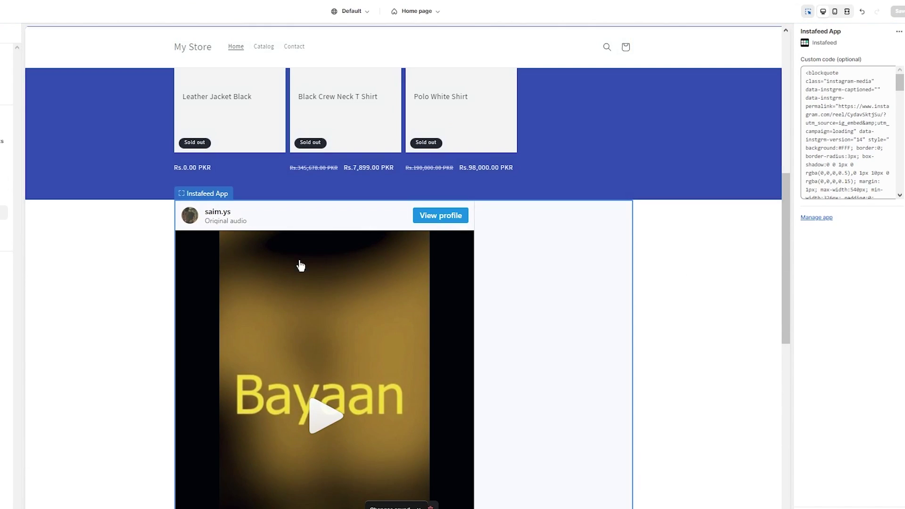
{"action": "scroll", "coordinate": [137, 255], "scroll_direction": "down", "scroll_amount": 10}
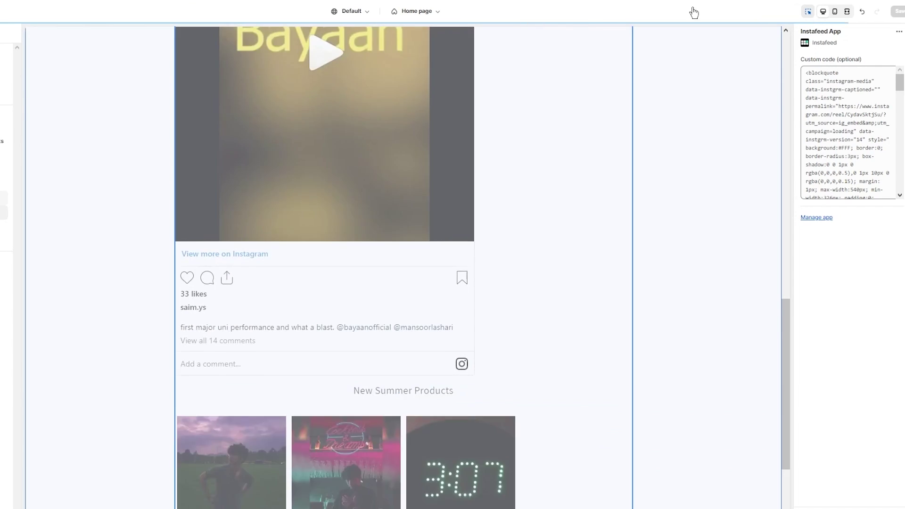
{"action": "scroll", "coordinate": [488, 239], "scroll_direction": "up", "scroll_amount": 15}
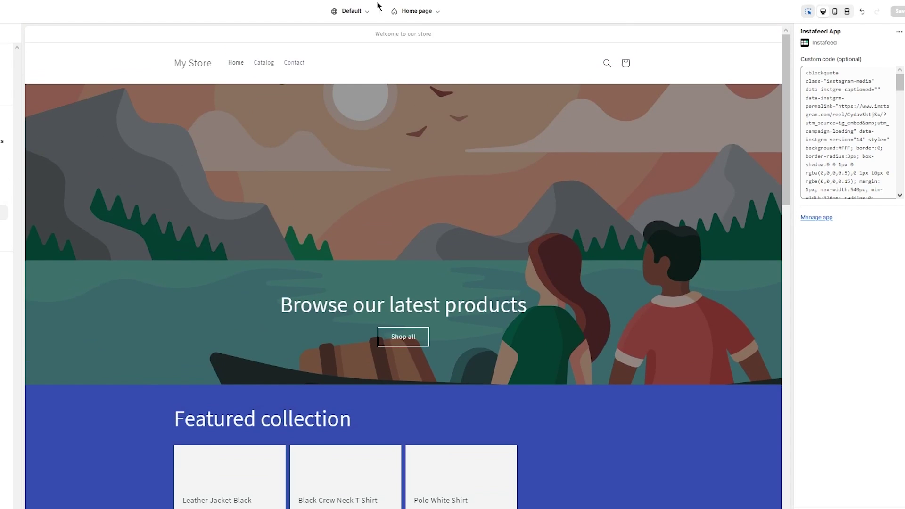
Step: Leave the theme editor and scroll the live storefront to the Bayaan Instagram embed below Featured collection
{"action": "left_click", "coordinate": [858, 10]}
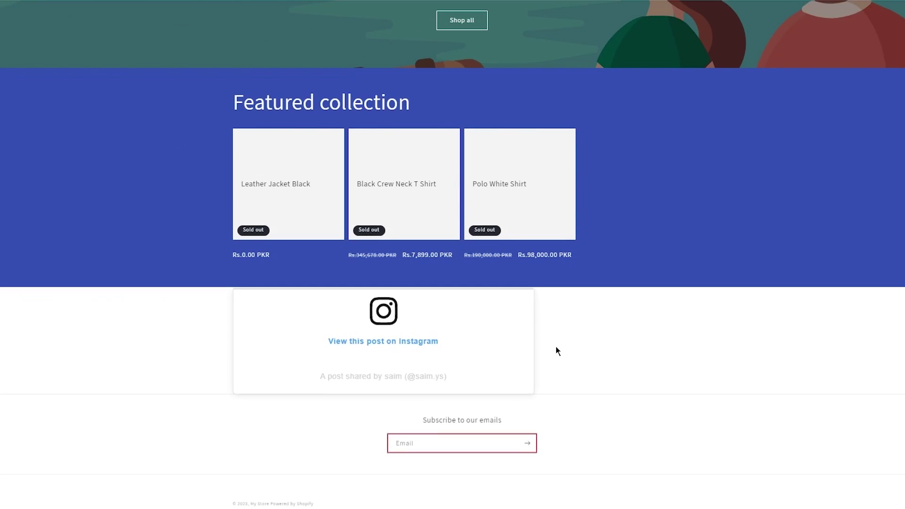
{"action": "scroll", "coordinate": [565, 349], "scroll_direction": "down", "scroll_amount": 6}
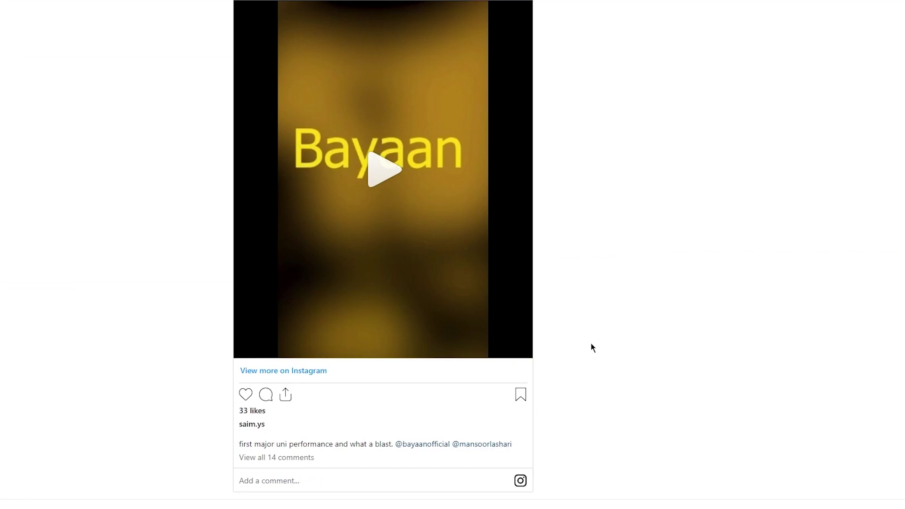
Step: Play the embedded Bayaan Instagram reel on the home page
{"action": "scroll", "coordinate": [592, 348], "scroll_direction": "down", "scroll_amount": 2}
{"action": "scroll", "coordinate": [624, 377], "scroll_direction": "up", "scroll_amount": 5}
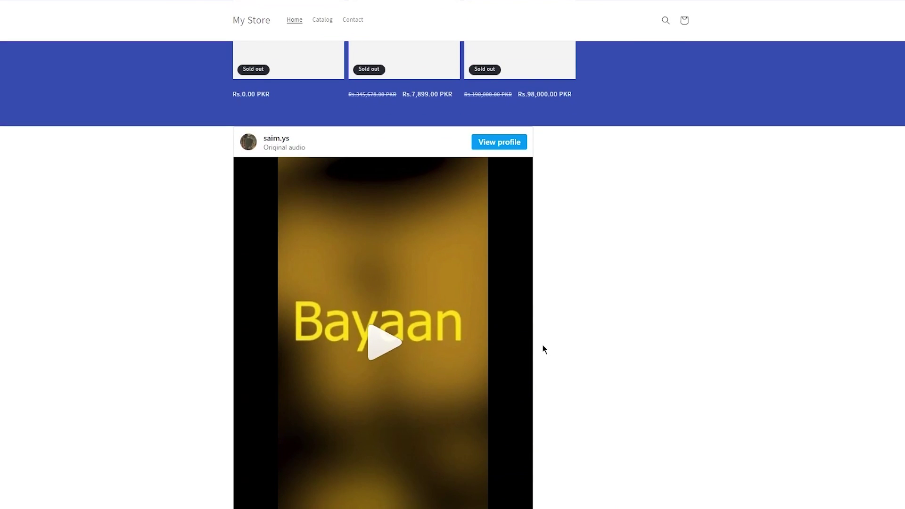
{"action": "left_click", "coordinate": [380, 342]}
{"action": "scroll", "coordinate": [524, 343], "scroll_direction": "down", "scroll_amount": 3}
{"action": "scroll", "coordinate": [538, 317], "scroll_direction": "up", "scroll_amount": 1}
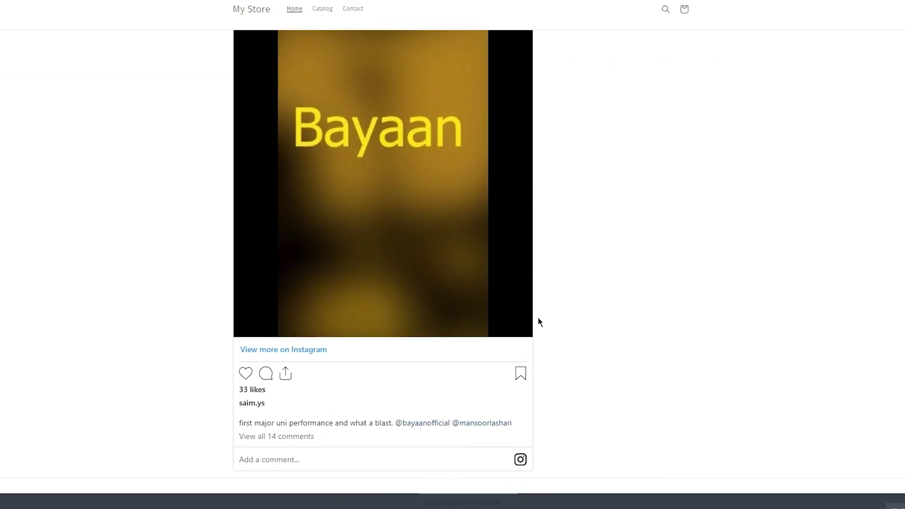